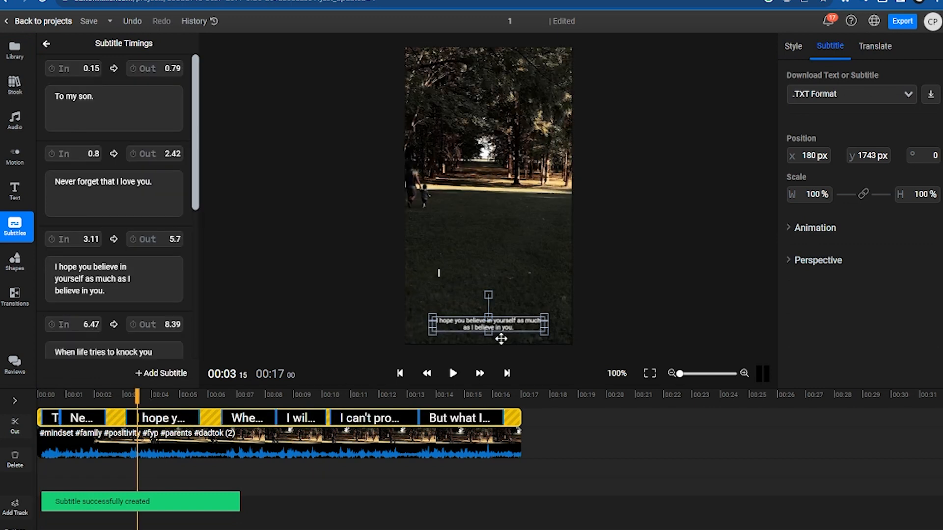
- Move the subtitle up on the canvas to y 1673 px and download its text as Text .TXT No Timestamps
left_click_drag(503, 326, 503, 315)
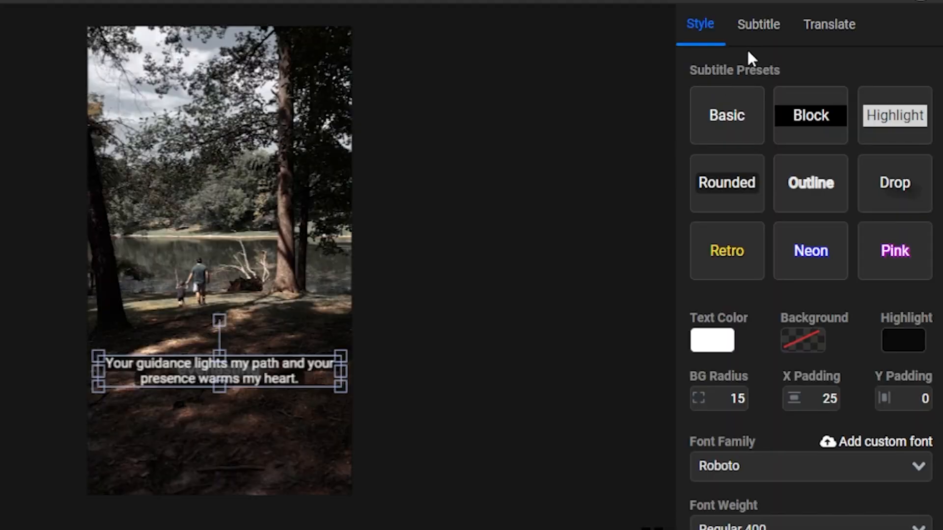
left_click(758, 37)
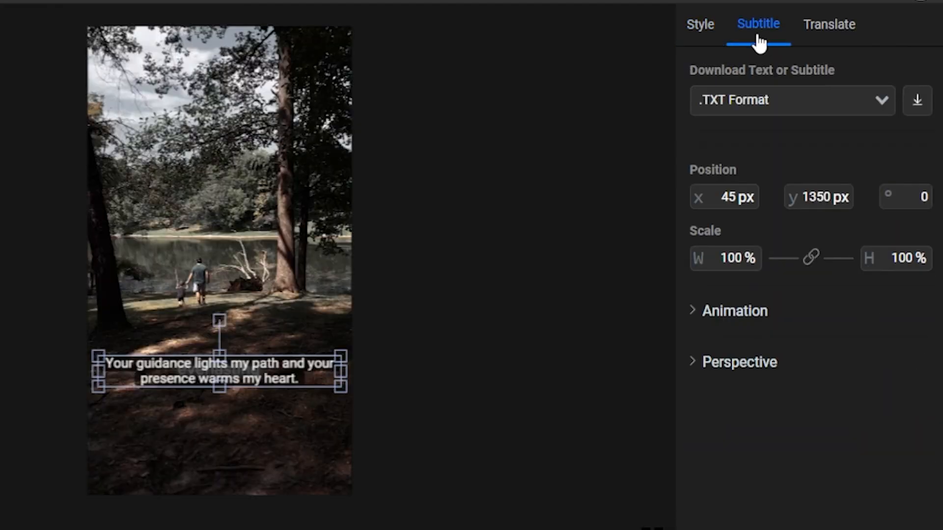
left_click(816, 96)
left_click(820, 131)
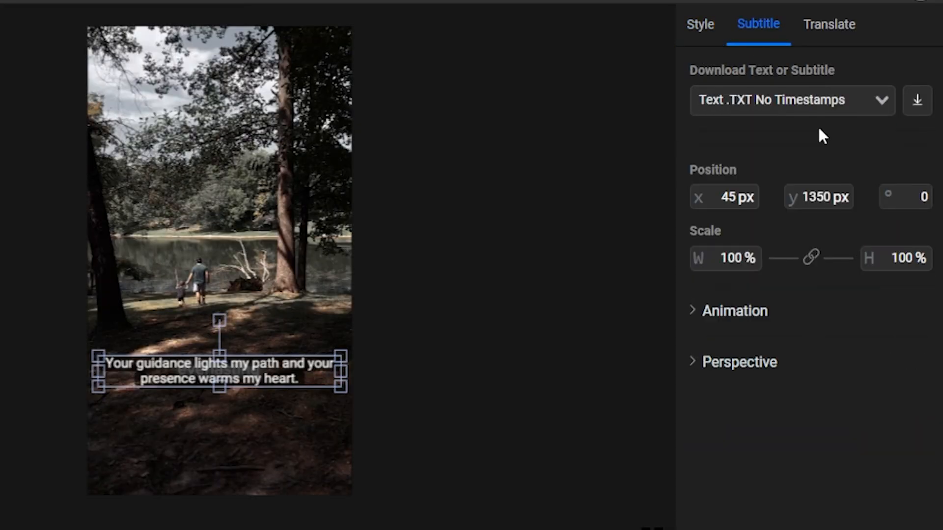
left_click(920, 110)
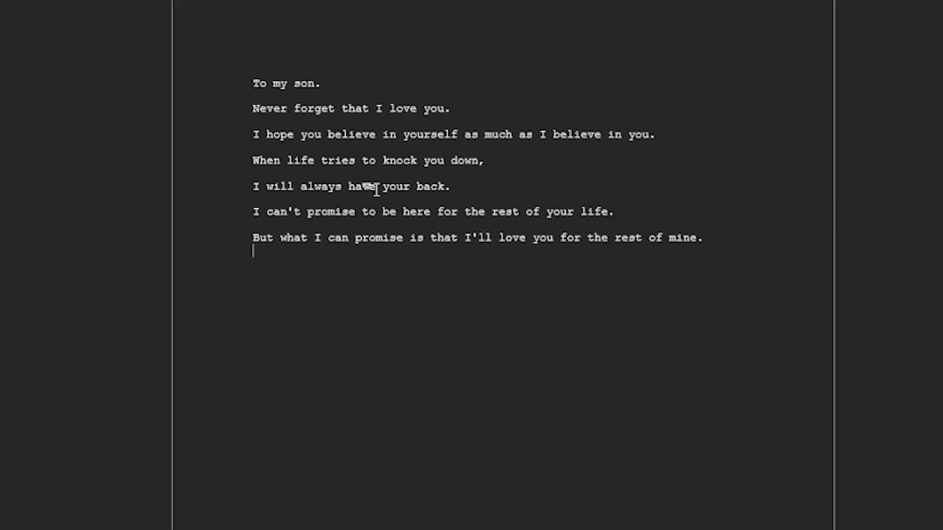
- Select the transcript text, then send ChatGPT a prompt asking it to read the emotional and motivational texts provided and understand their style
triple_click(189, 65)
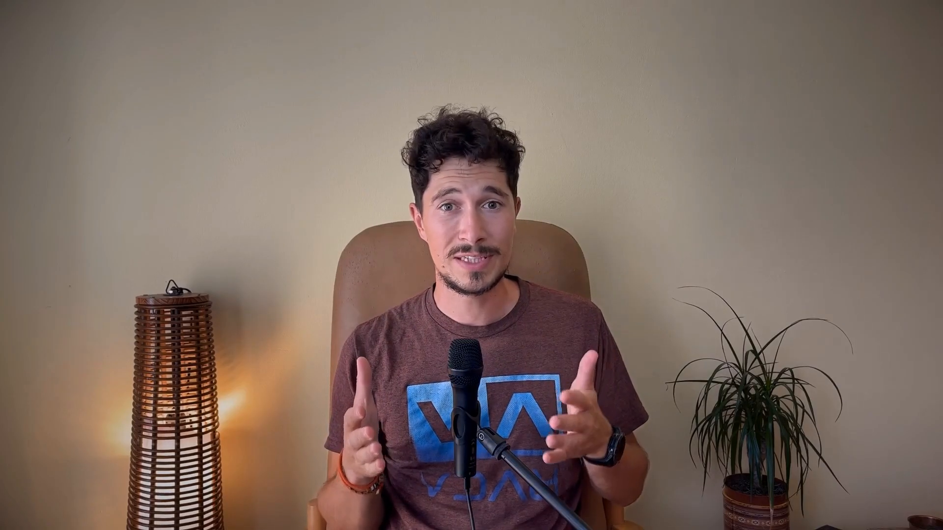
type("Hello,")
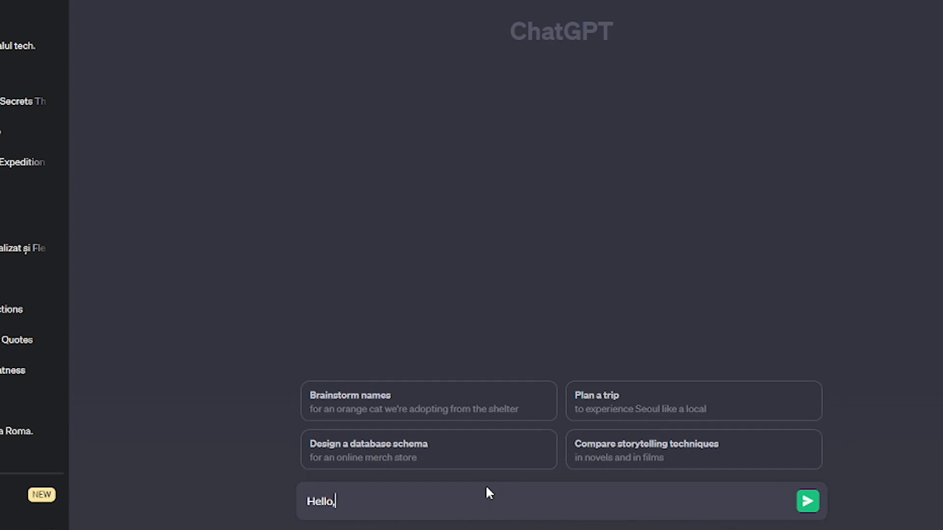
type(" i will provide you with some  em")
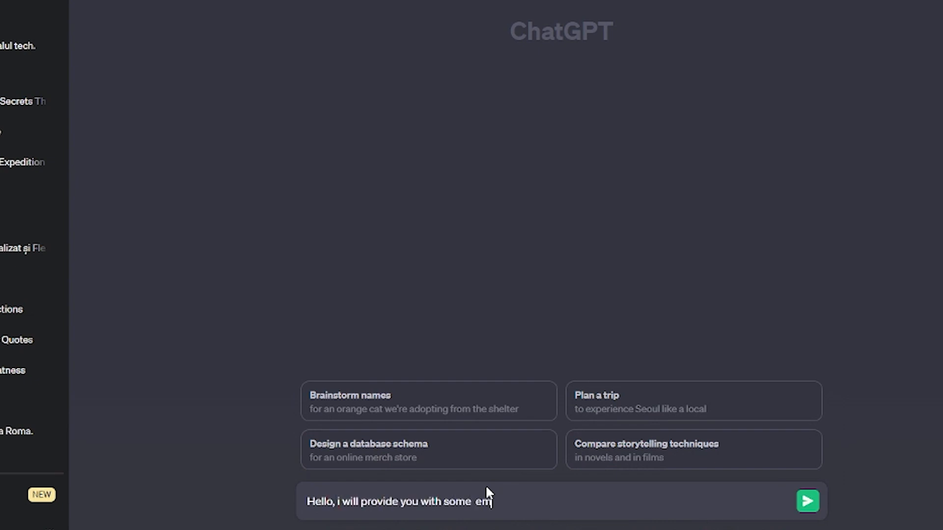
type("otional and motivational texts, and ")
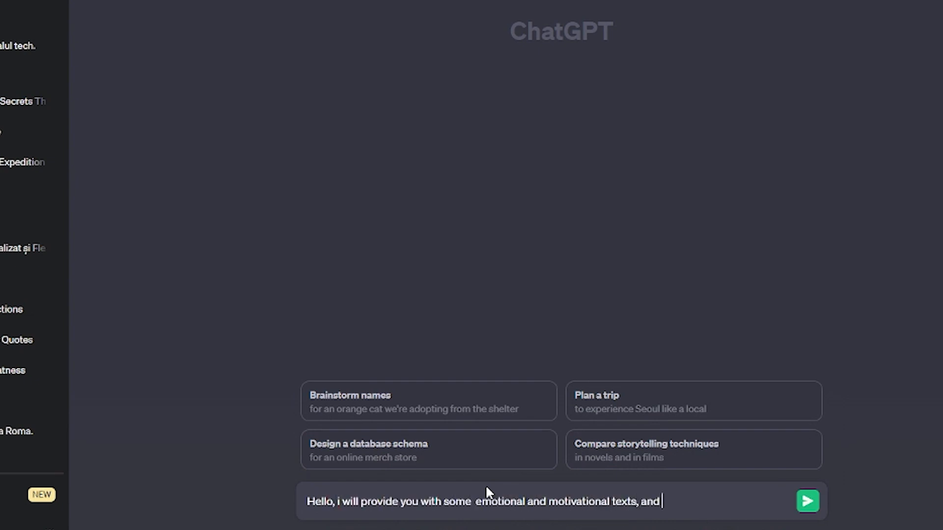
type("you will read them, understand the style in which they are written. If you've understood, please say \"rea")
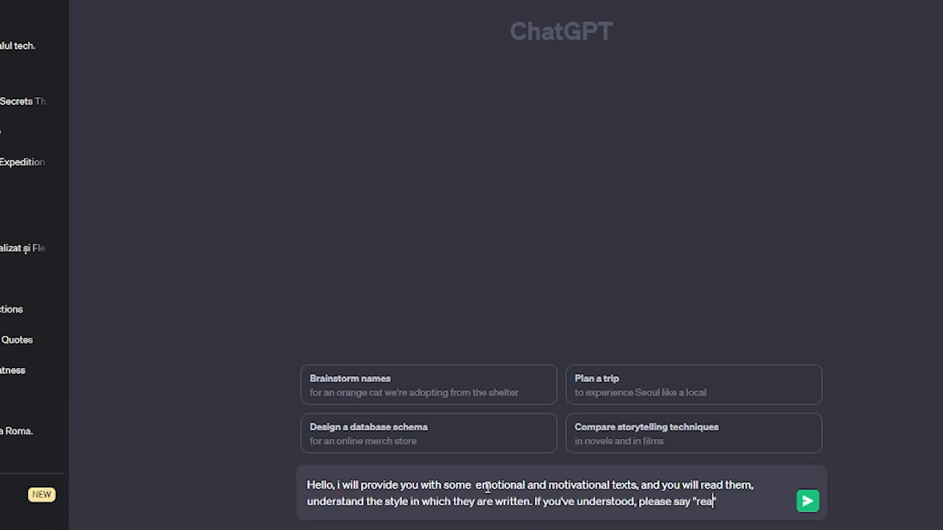
type("ecieve the first text")
key("Return")
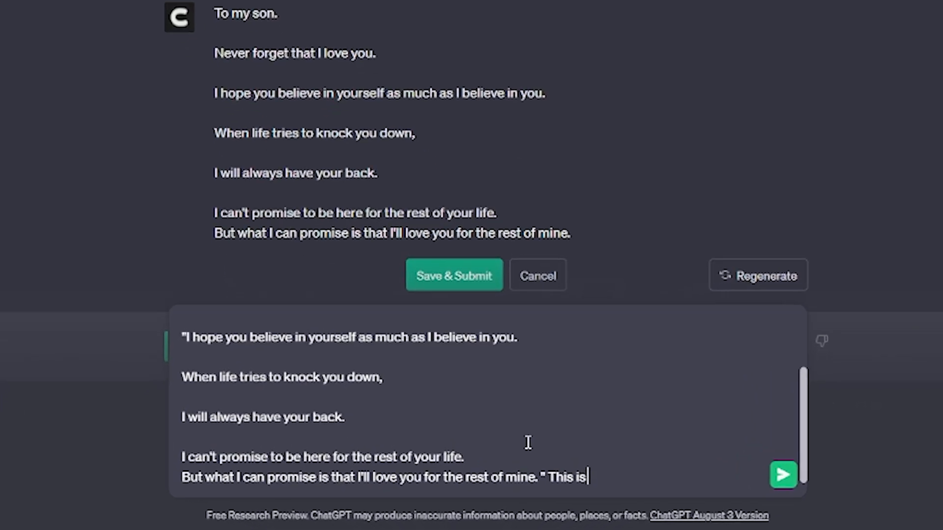
- Finish and send the first sample text, adding that more examples follow and asking for 'read' if the first text is understood
type("n't all, i'll give yo")
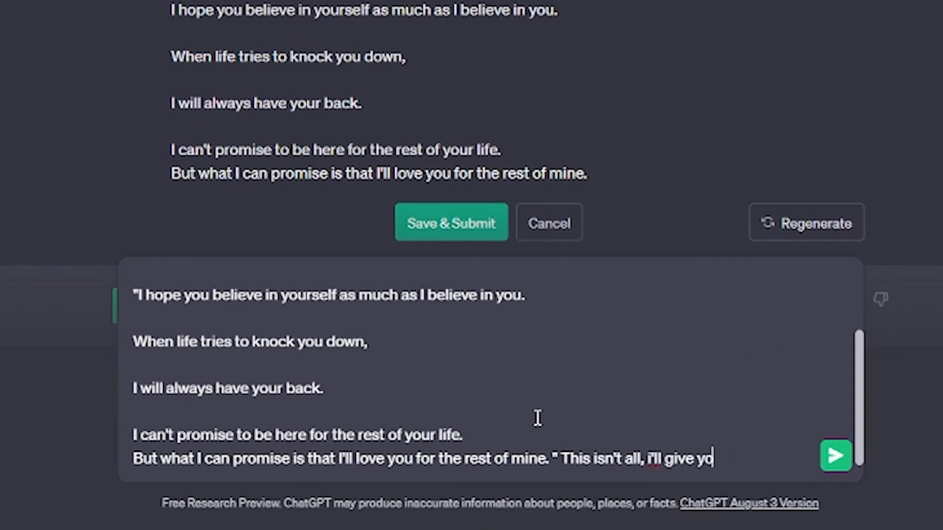
type("u a few more examples of text, please say 'read' if you've u")
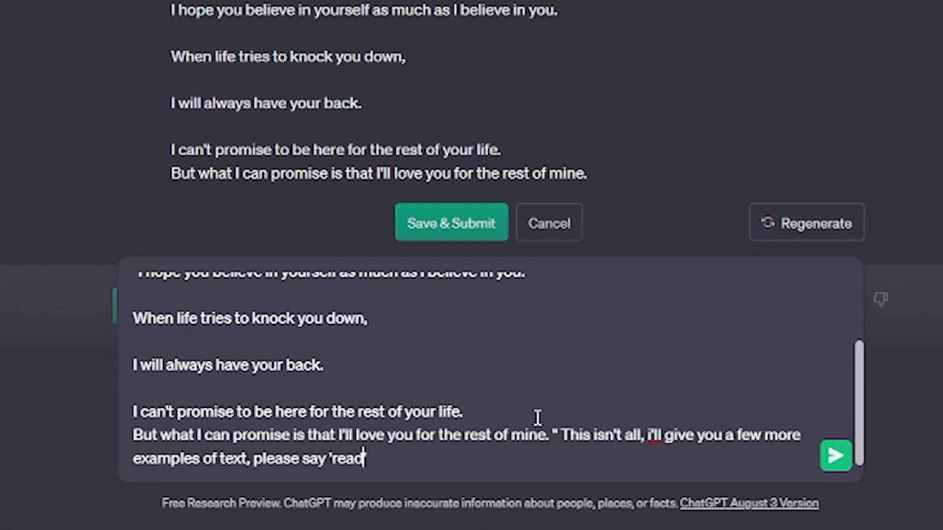
type("nderstood the first text")
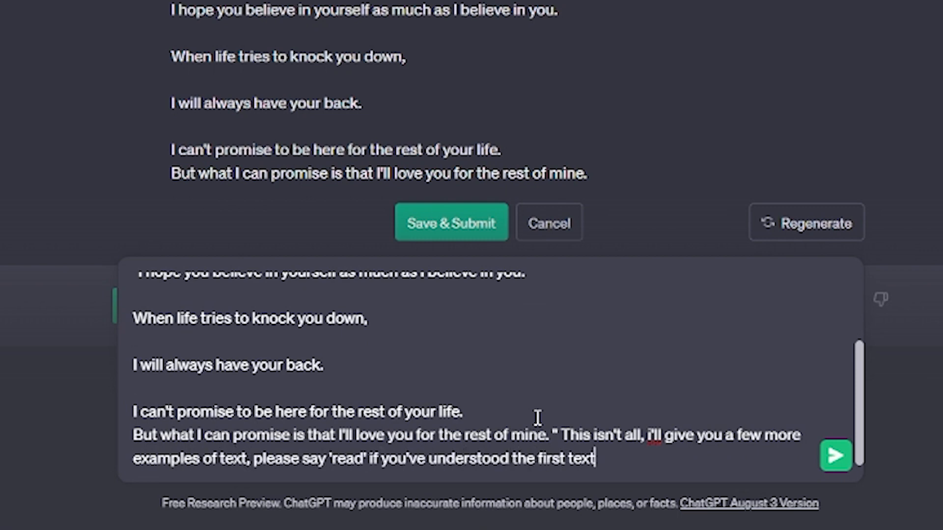
key("Return")
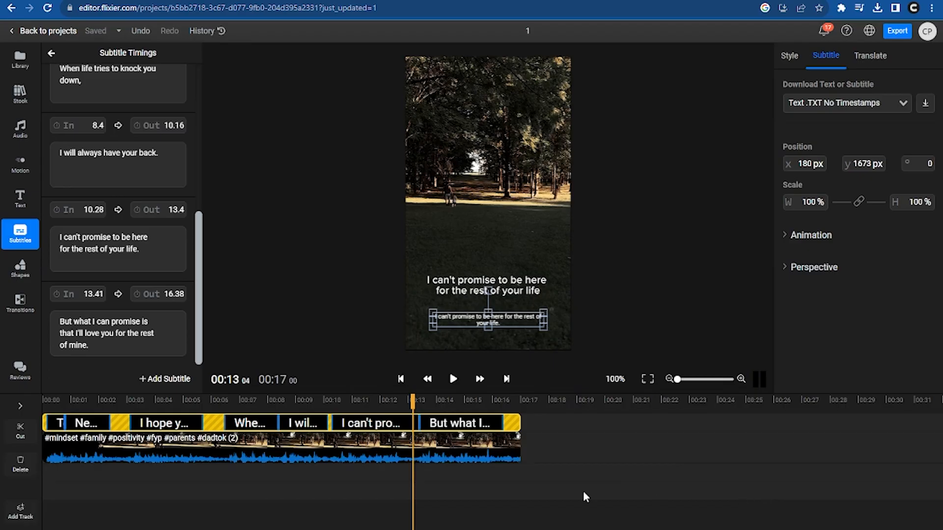
- In Flixier, delete the video and its subtitles from the timeline
left_click_drag(746, 497, 53, 421)
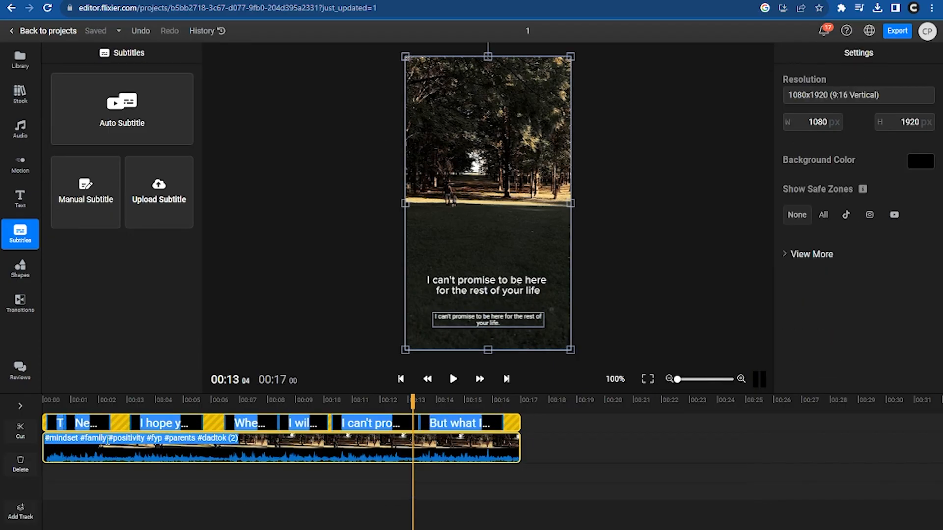
key("Delete")
- Import the "Dear son" video from the TikTok playlist "To my son" into the library by its link
left_click(176, 382)
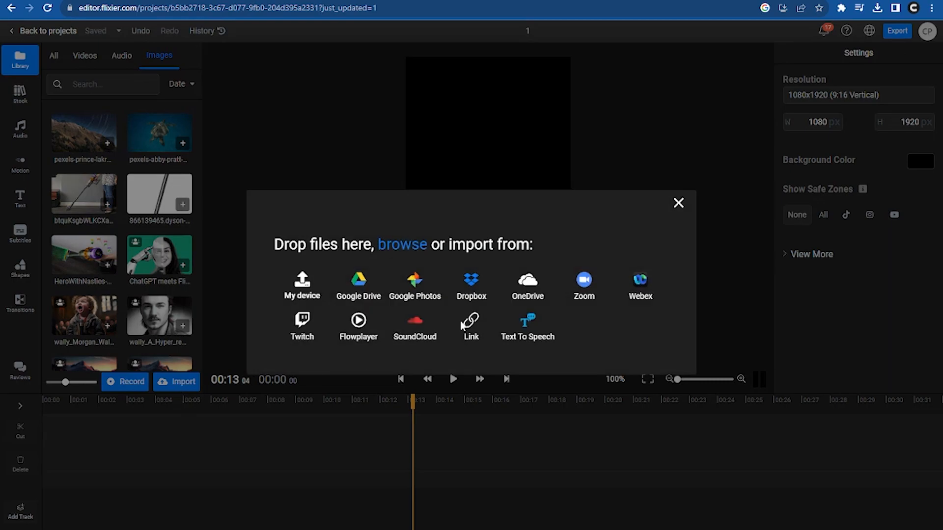
left_click(469, 322)
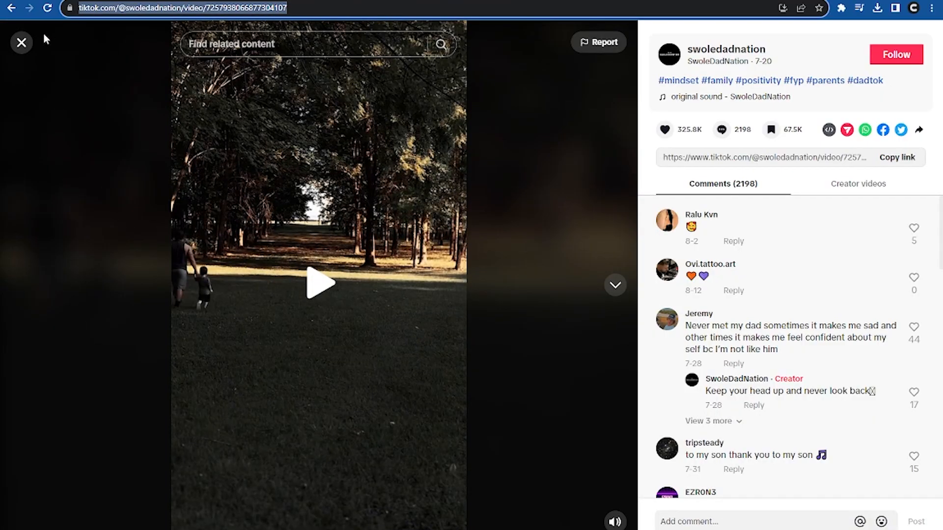
left_click(25, 42)
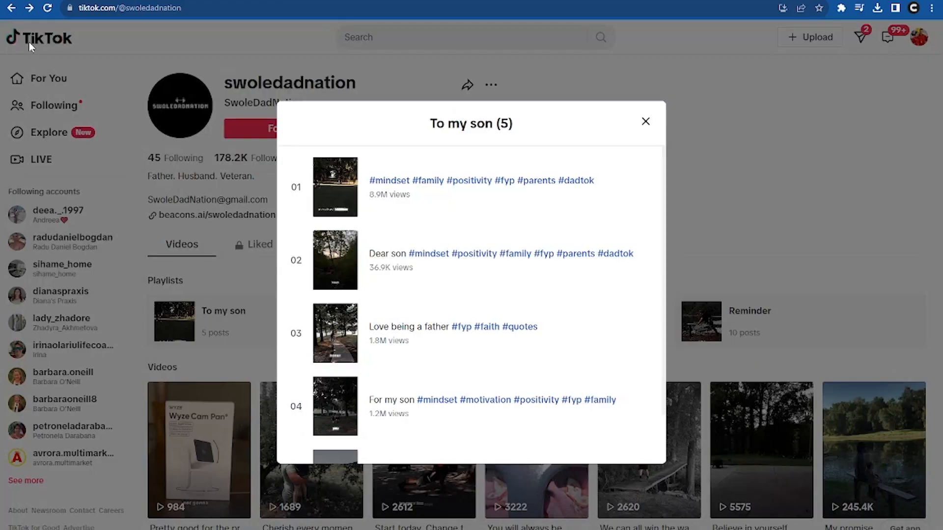
left_click(520, 272)
left_click(364, 274)
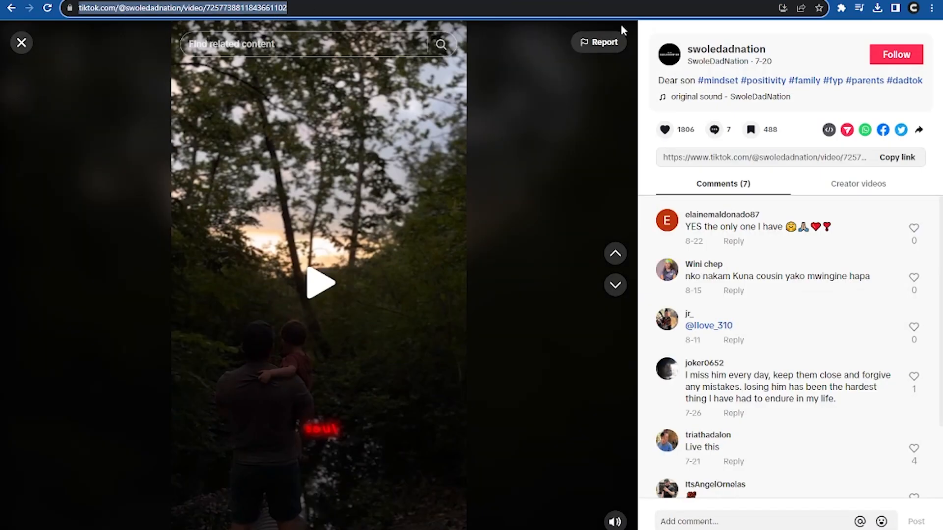
key("ctrl+v")
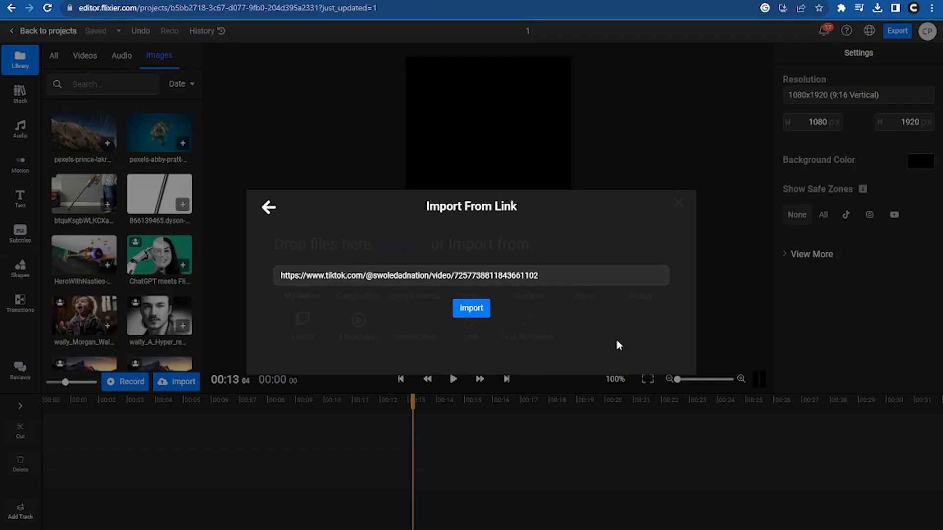
left_click(471, 308)
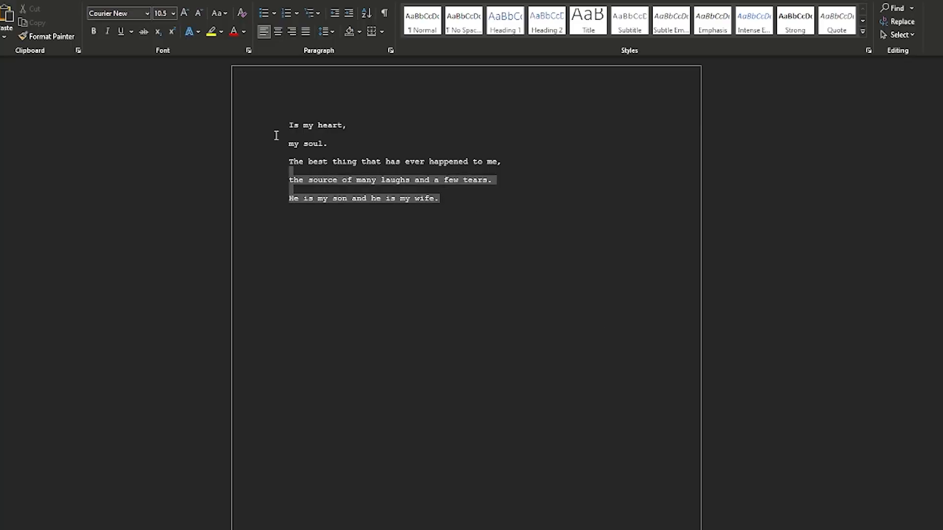
- Select the new transcript text, then ask ChatGPT for a very emotional text about my father of no more than 600 characters
left_click_drag(276, 131, 212, 122)
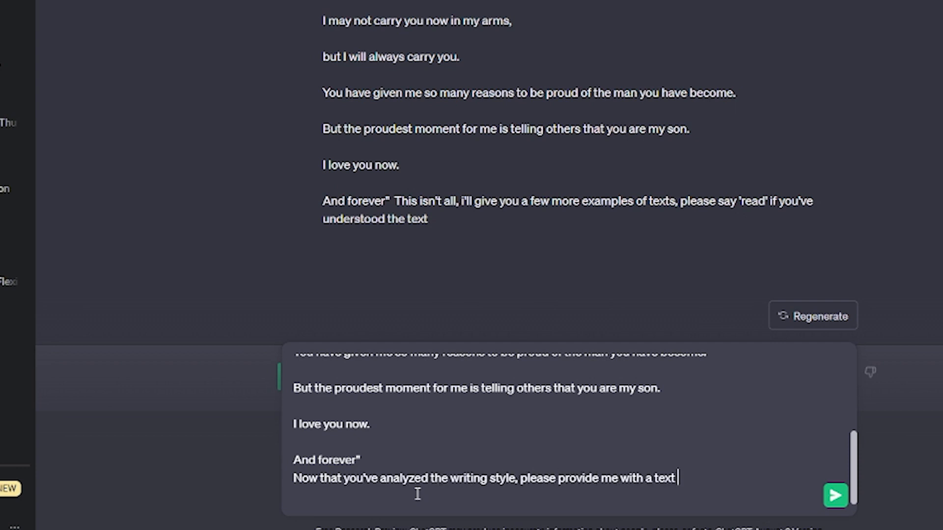
type("emotional style, and it should be no more than 6")
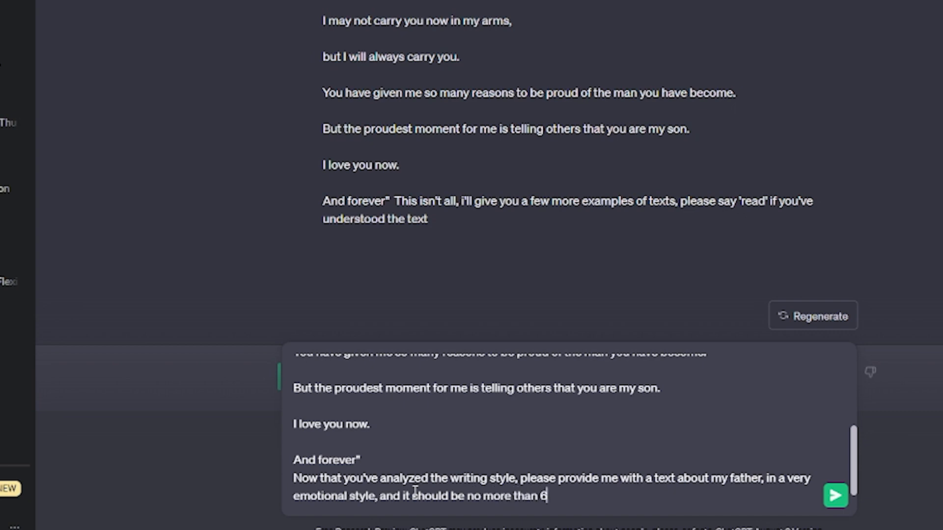
type("00 characters")
key("Return")
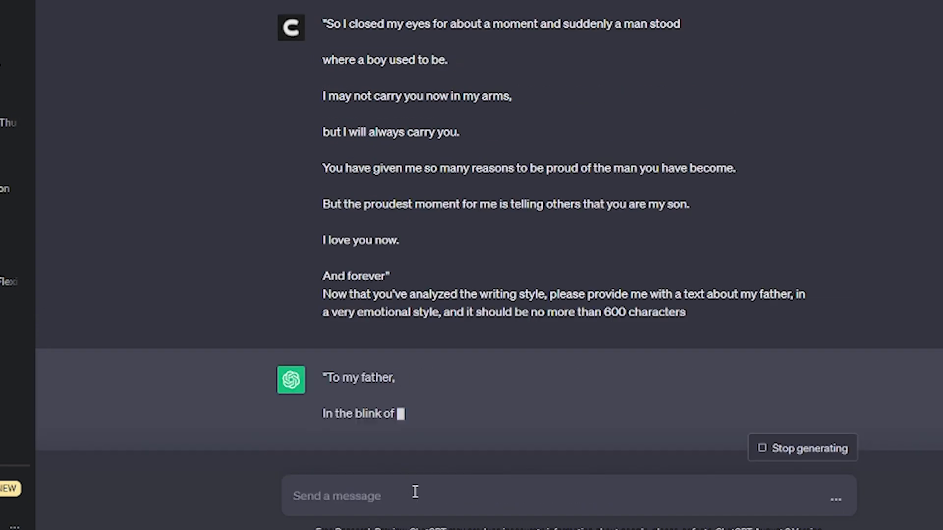
- Ask ChatGPT for more versions with the message "another 3 of them"
type("a")
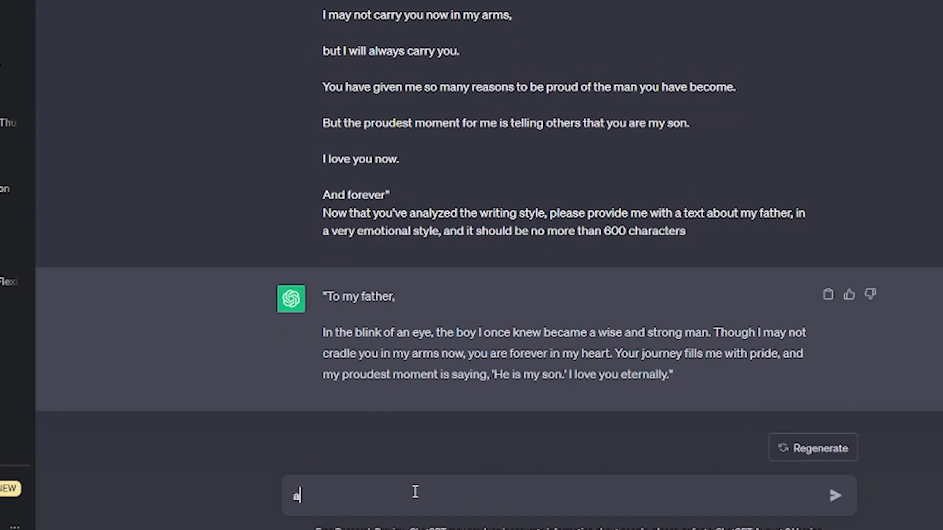
type("nother 3 of them")
key("Return")
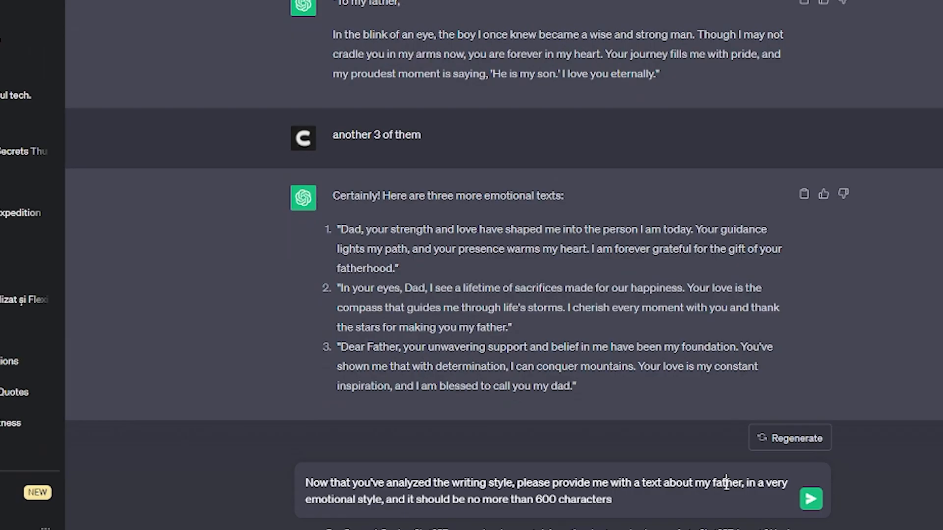
- Change the subject of the 600-character request from father to daughter and send it
type("daughter, in a")
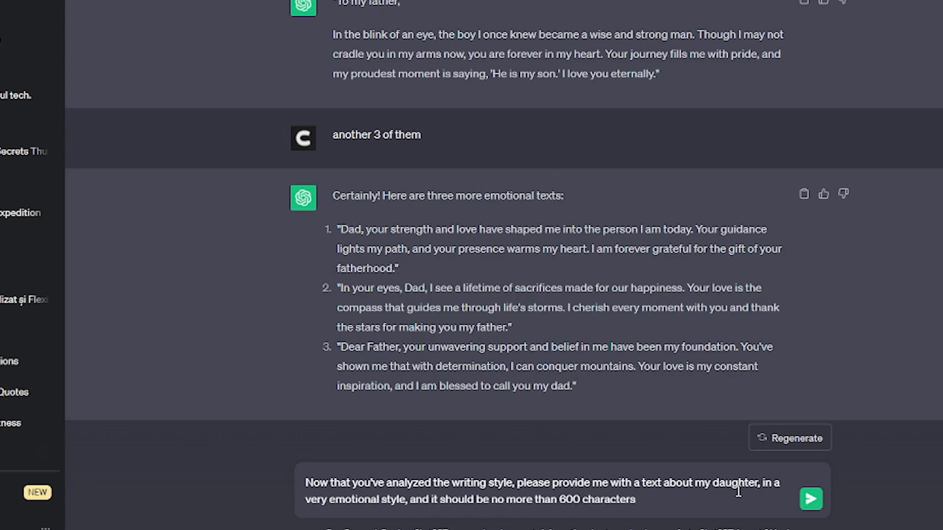
key("Return")
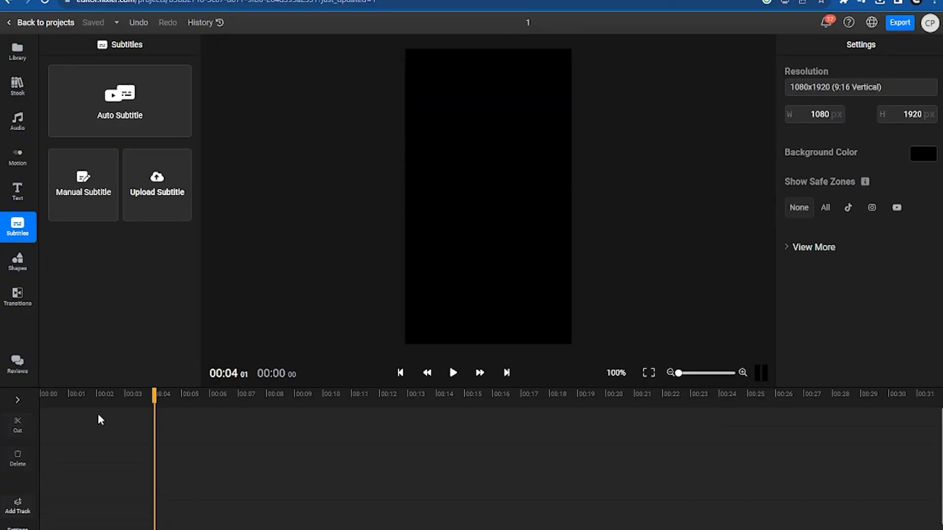
- In Flixier, generate an AI voice-over of the "Dad, your strength and love" text with the US English voice Justin and add it to the media
left_click(17, 52)
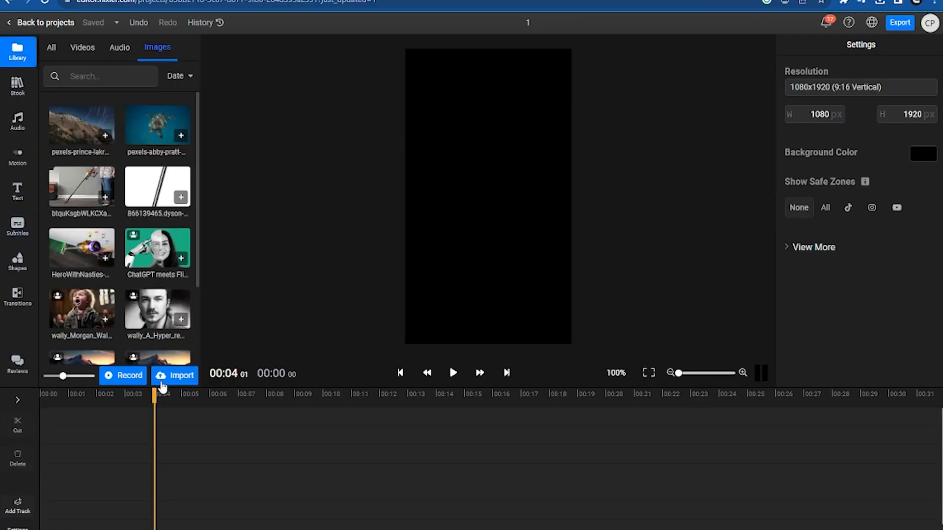
left_click(177, 379)
left_click(524, 333)
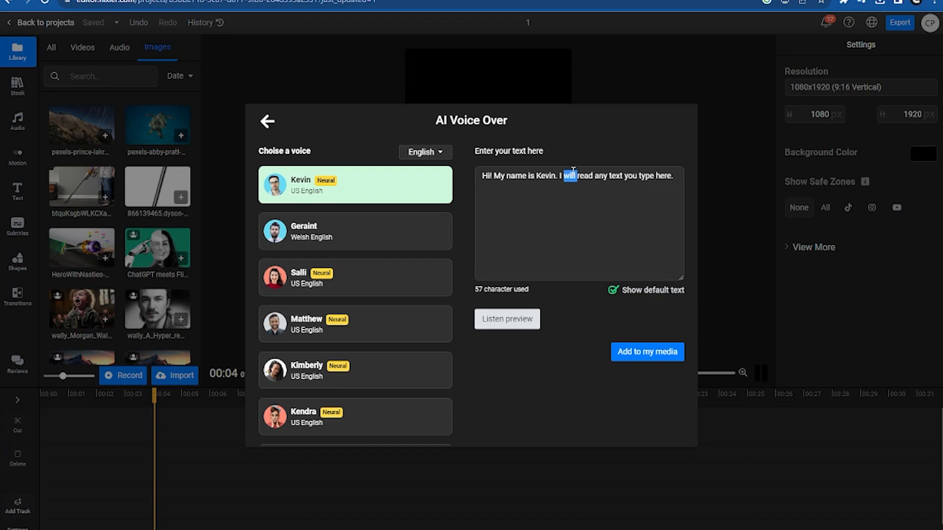
key("ctrl+a")
type("\"Dad, your strength and love have shaped me into the person I am today. Your guidance lights my path, and your presence warms my heart. I am forever grateful for the gift of your fatherhood.\"")
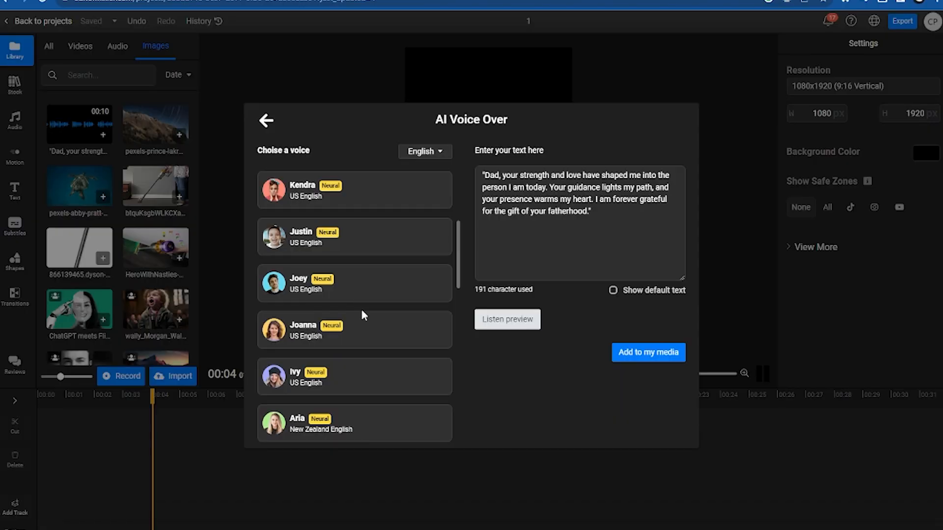
left_click(369, 246)
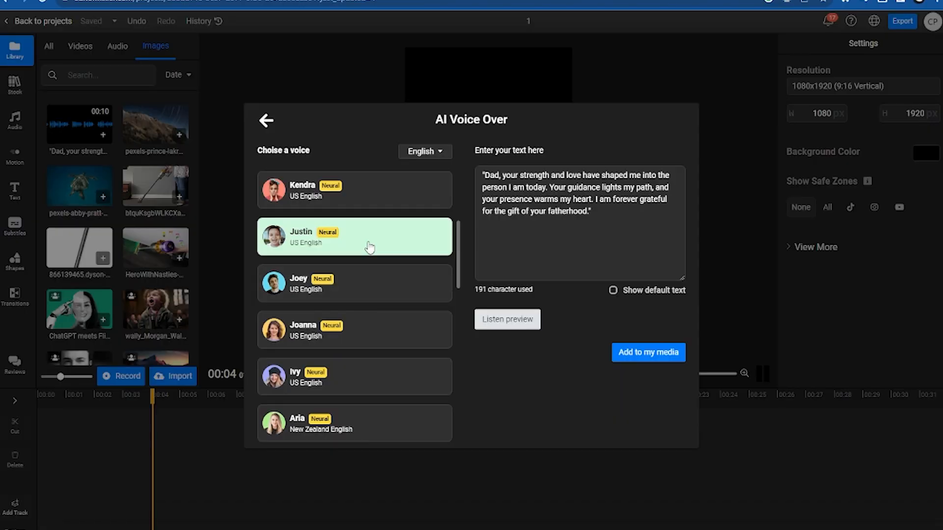
left_click(637, 359)
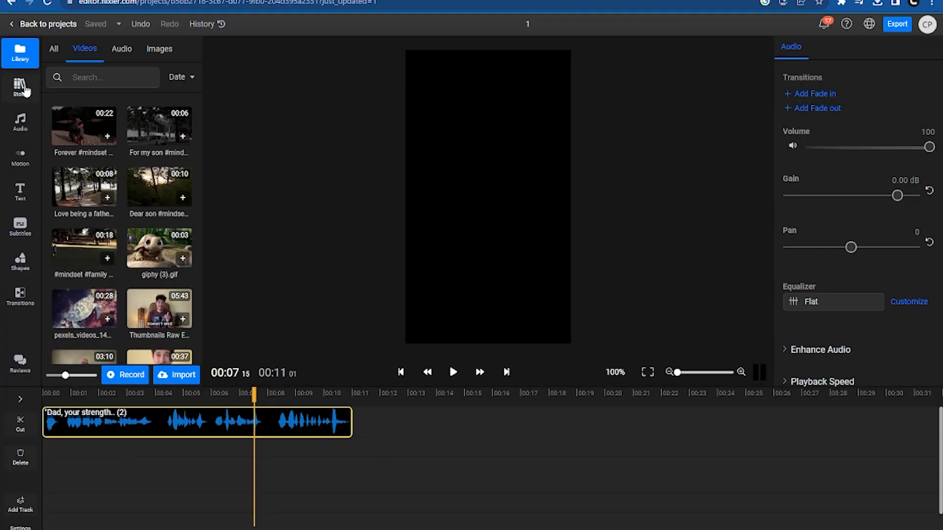
- From the stock videos, replace the "father, child, baby" clip on the timeline with "family, smile, sweet" below the voice-over
left_click(20, 86)
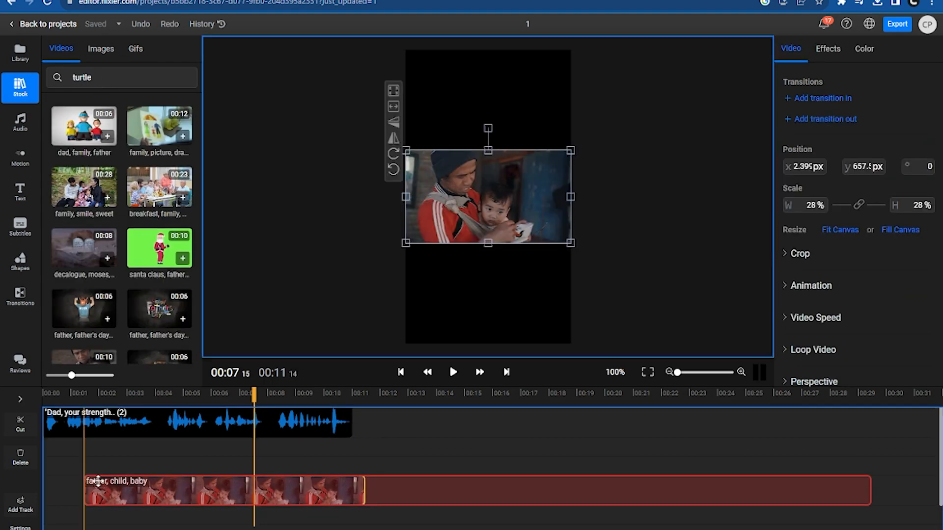
key("Delete")
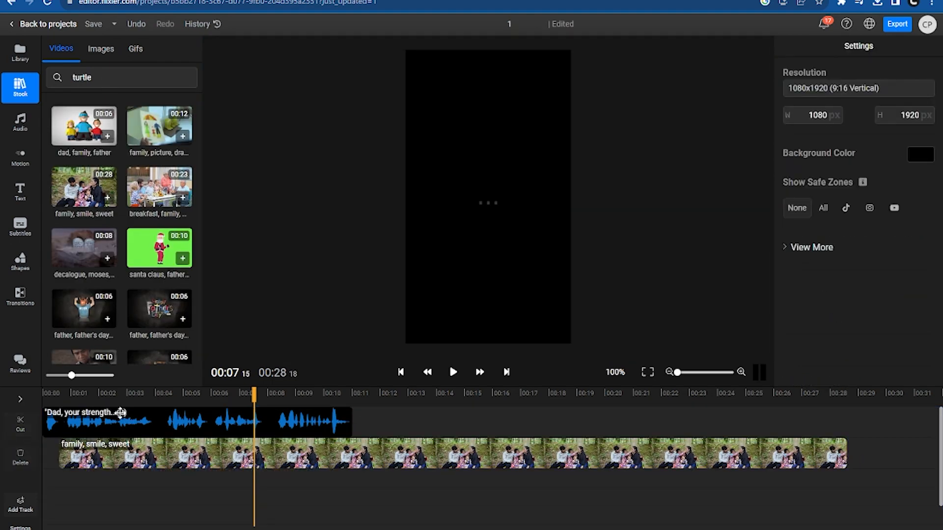
- Scale the "family, smile, sweet" clip to about 178% and position it so the father and child fill the vertical frame
left_click(128, 452)
left_click_drag(303, 49, 229, 36)
left_click_drag(480, 206, 524, 225)
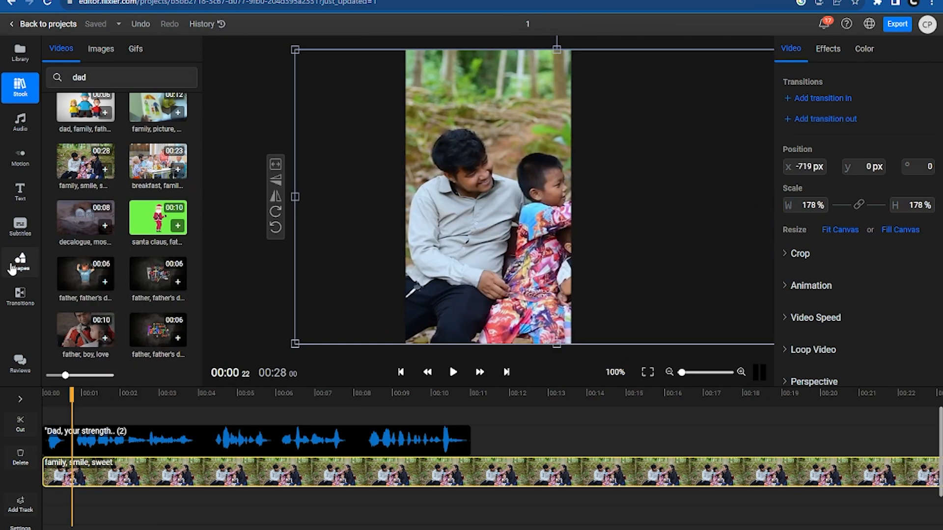
- Add a rectangle shape, colour it black and enlarge it to about 496% so it covers the whole canvas
left_click(20, 262)
left_click(58, 71)
left_click(796, 273)
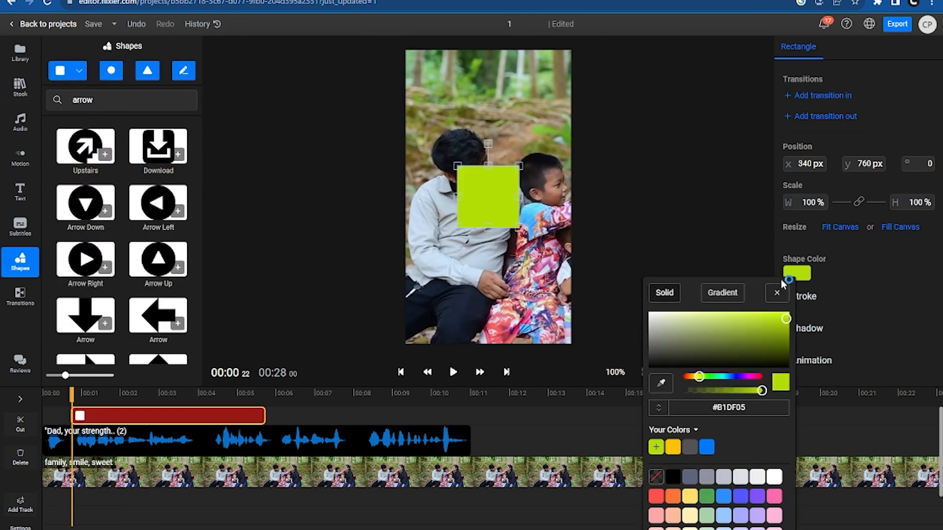
left_click(674, 479)
left_click_drag(519, 228, 626, 361)
left_click_drag(463, 168, 308, 58)
- Lower the opacity of the rectangle's black fill to about half (#0000007F) to darken the footage
left_click(796, 275)
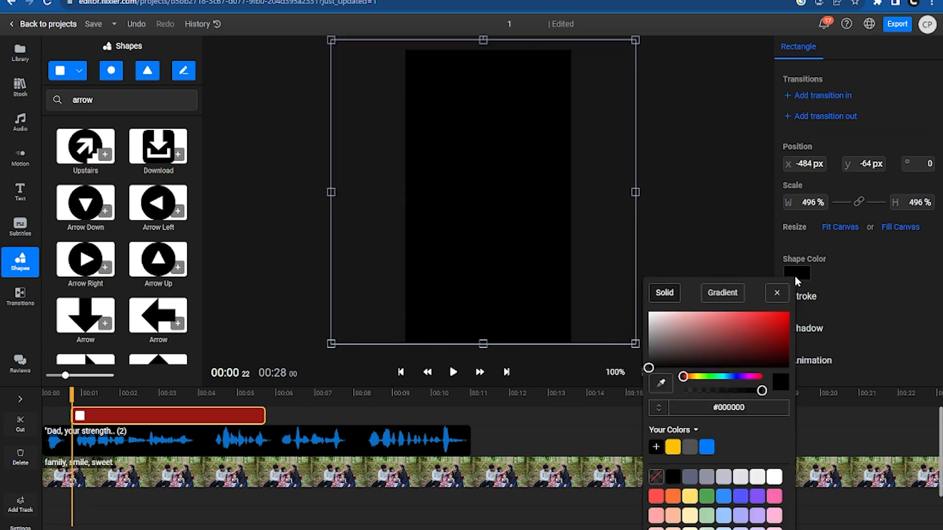
left_click(726, 390)
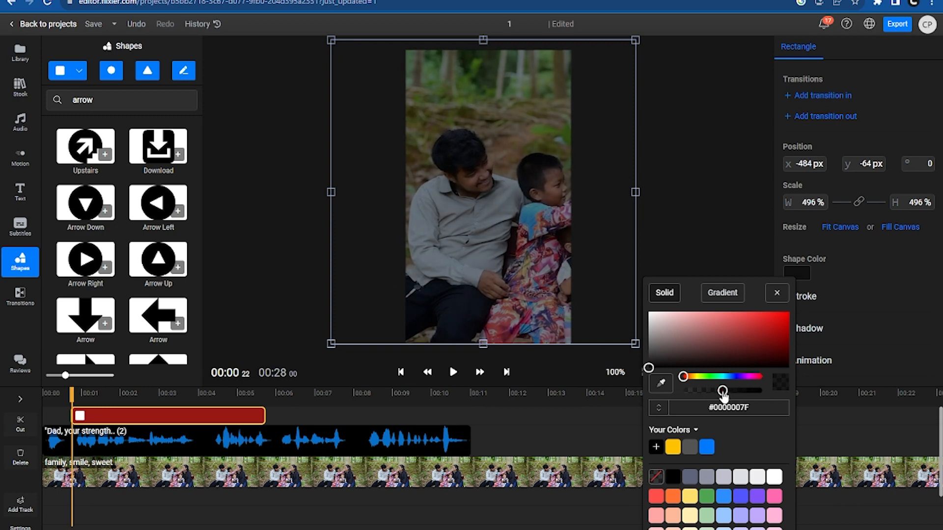
left_click(526, 454)
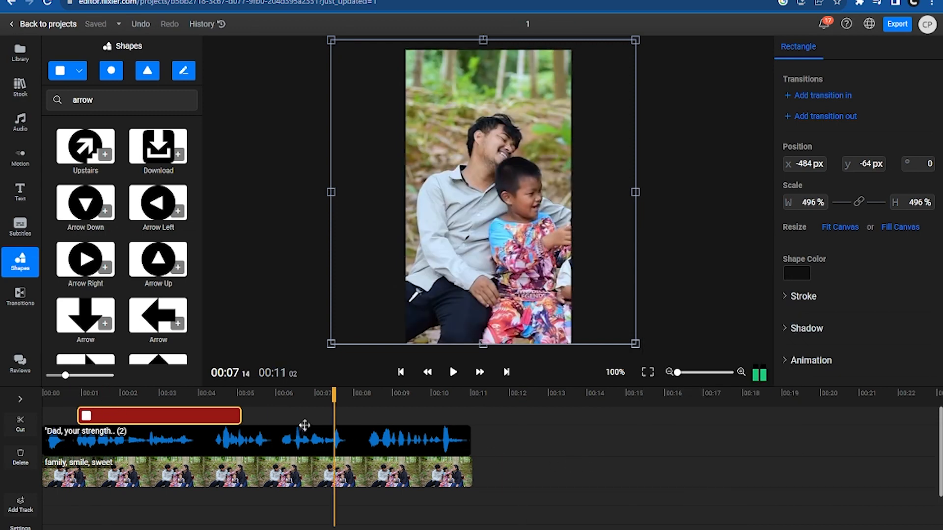
- Move the rectangle to the start of the timeline and extend it to the end of the footage at about 11 seconds
left_click_drag(145, 419, 111, 419)
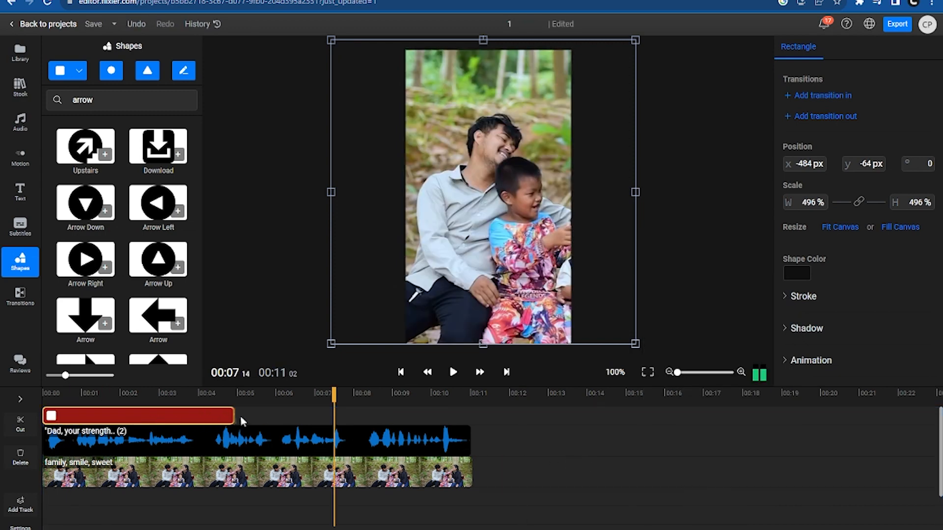
left_click_drag(241, 420, 472, 409)
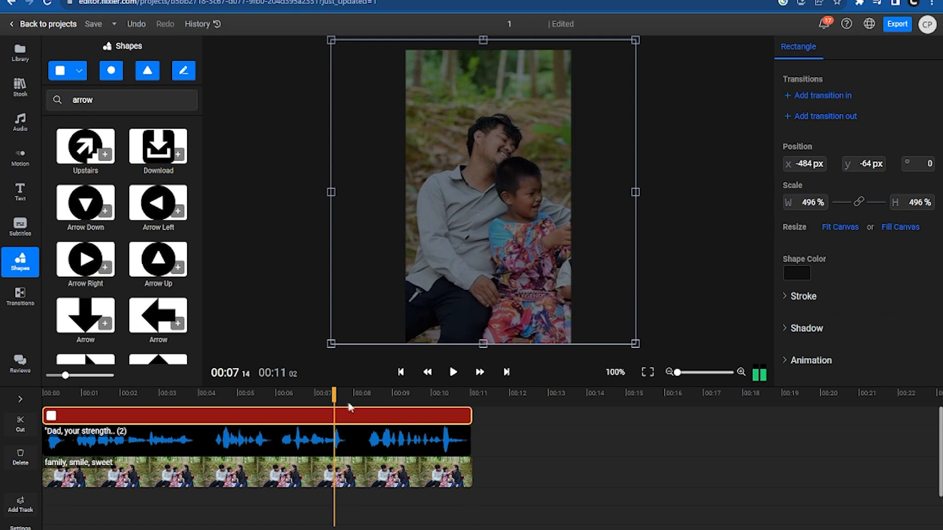
left_click_drag(334, 398, 114, 400)
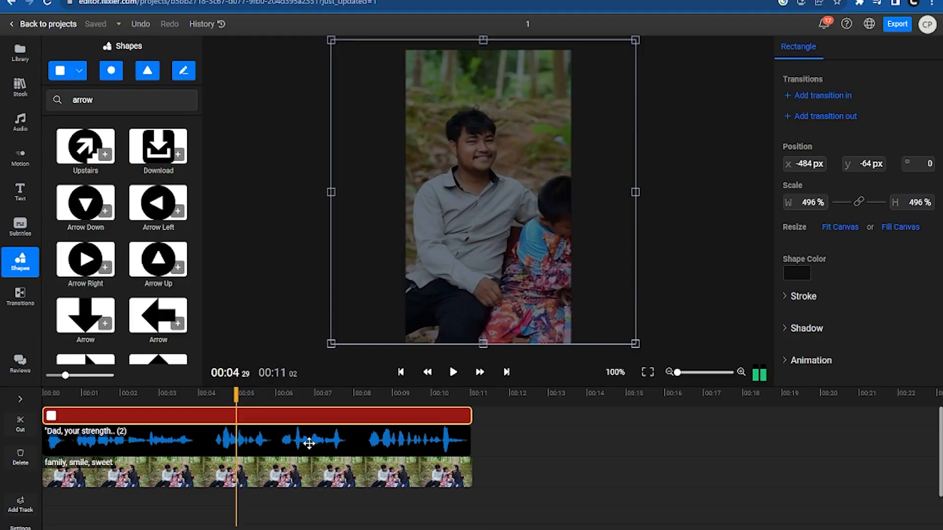
- Generate subtitles from the "Dad, your strength" voice-over clip
left_click(309, 444)
right_click(309, 444)
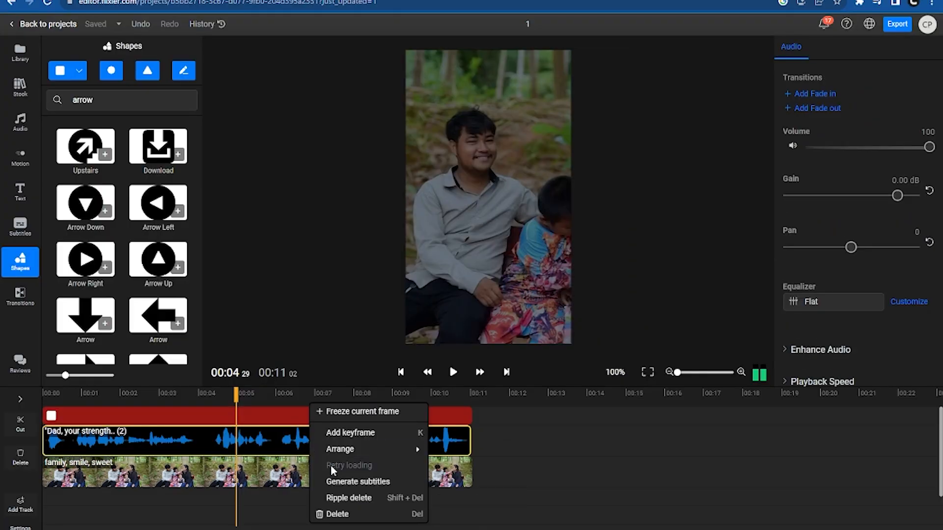
left_click(344, 481)
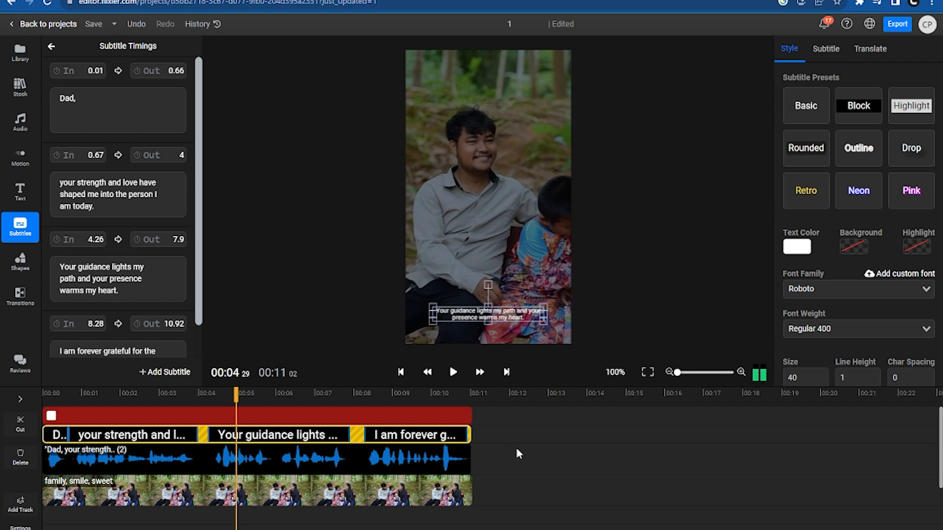
- Apply the Rounded preset to the subtitles, enlarge and raise them to below the middle of the frame, and show all safe zones
left_click(807, 155)
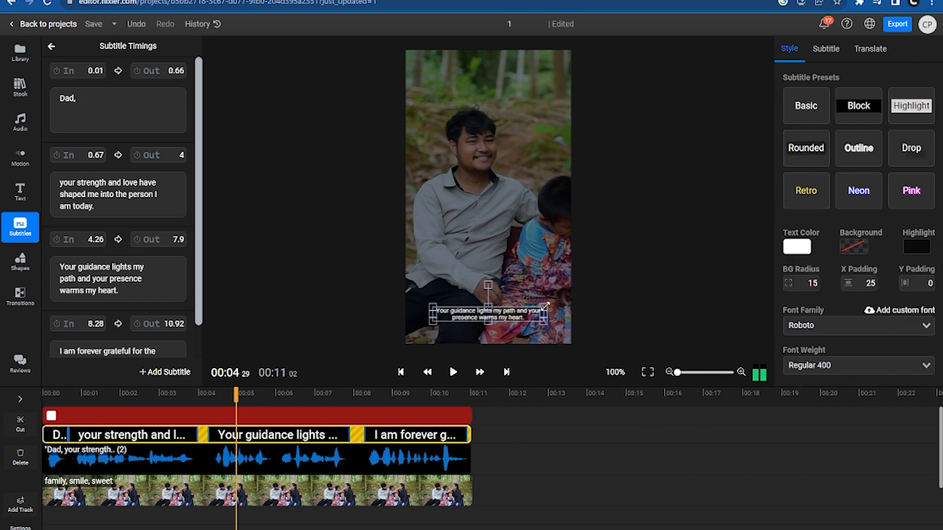
left_click_drag(545, 305, 568, 278)
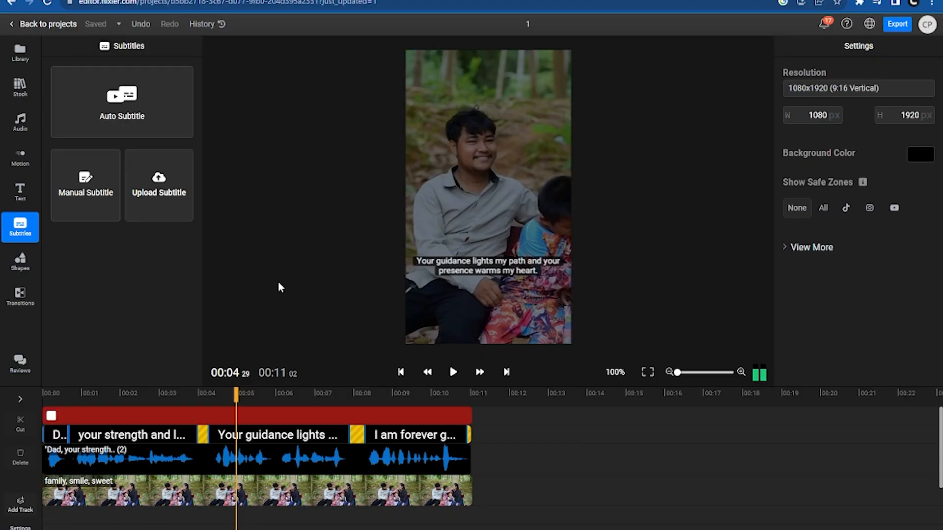
left_click(825, 208)
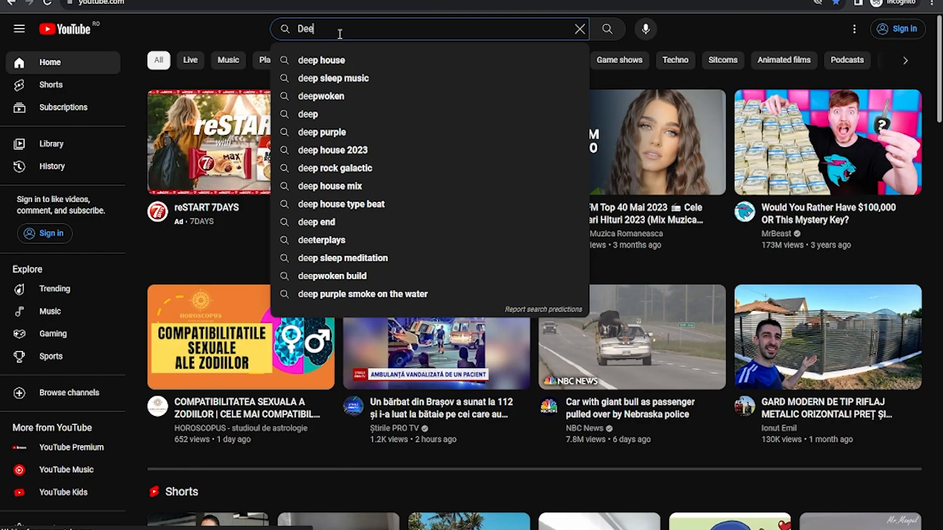
- On YouTube, search for "Deep Water by sbg" and copy the link of the "S.b.g - Deep Waters (Official Video)" page
type("p Water by sbg")
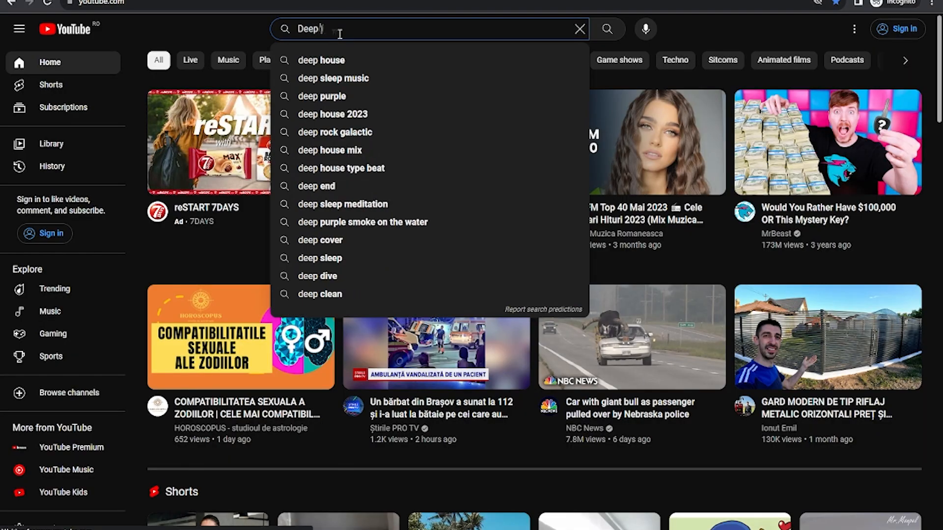
key("Return")
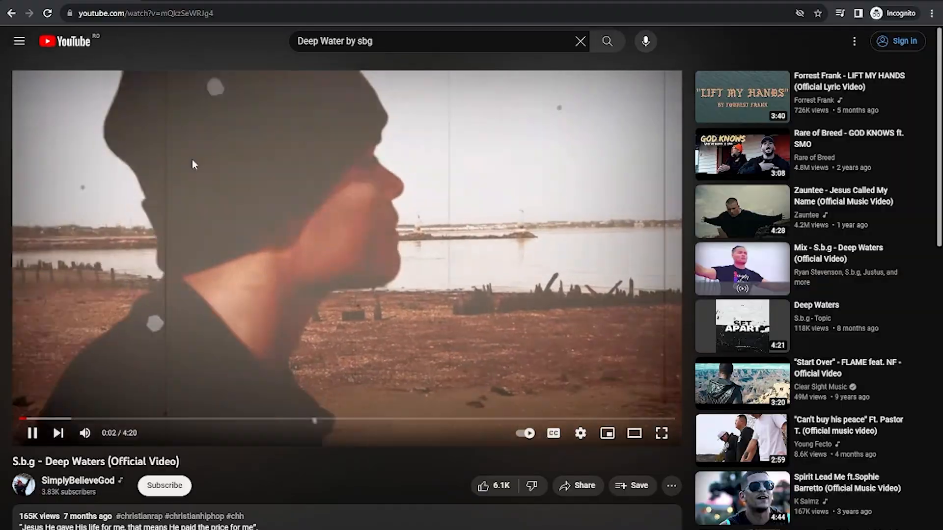
key("ctrl+l")
key("ctrl+c")
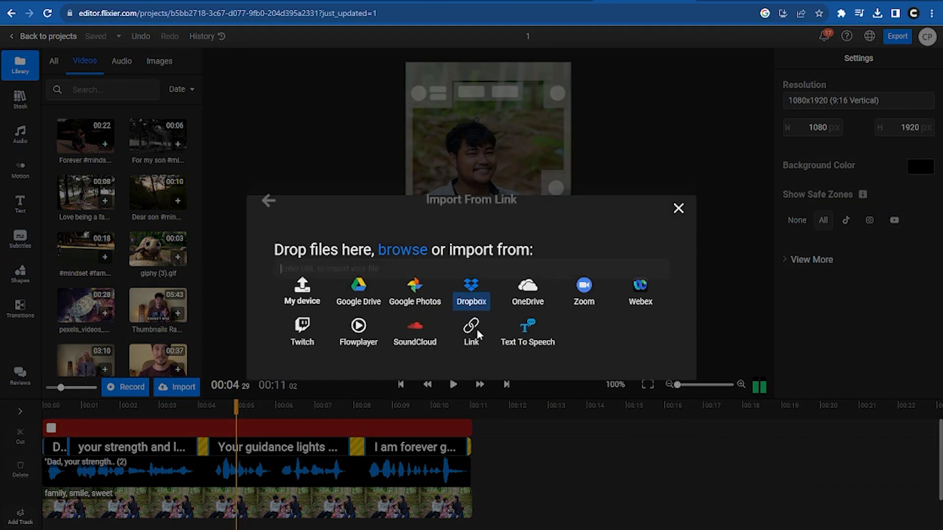
- In Flixier, import the Deep Waters video from the copied link and place it at the start of the timeline
left_click(476, 328)
key("ctrl+v")
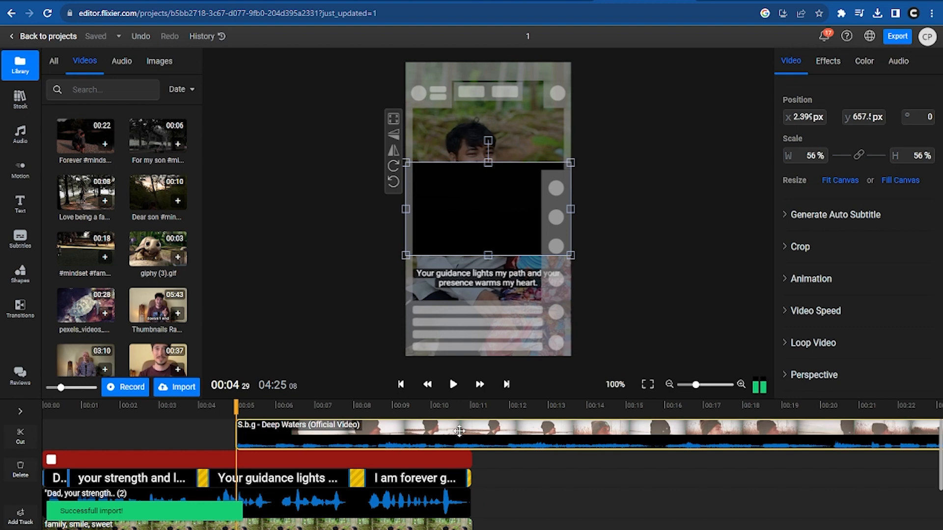
left_click_drag(459, 431, 265, 430)
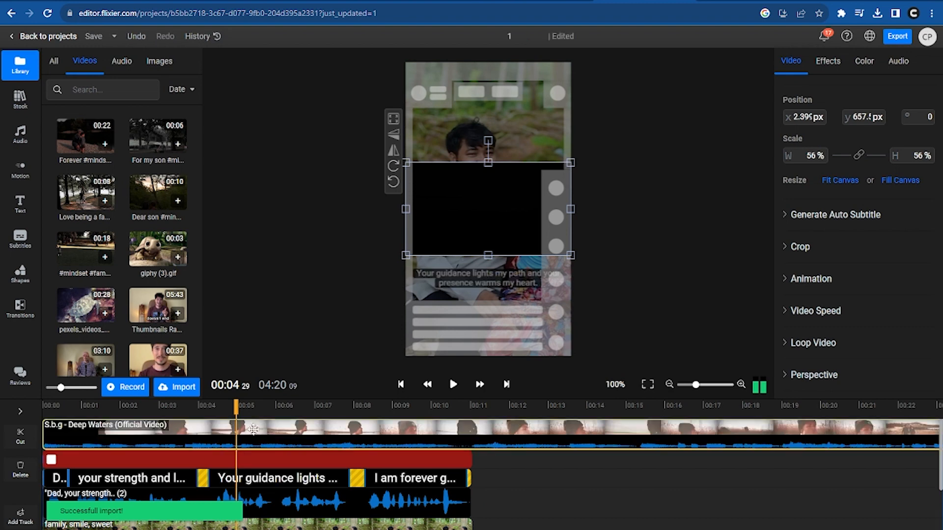
- Detach the audio from the Deep Waters clip and delete its video part
right_click(276, 430)
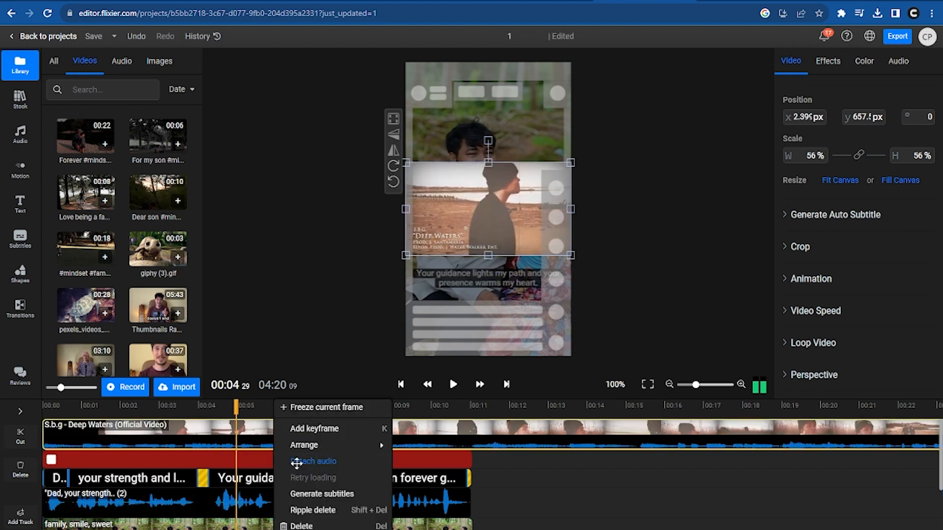
left_click(297, 461)
key("Delete")
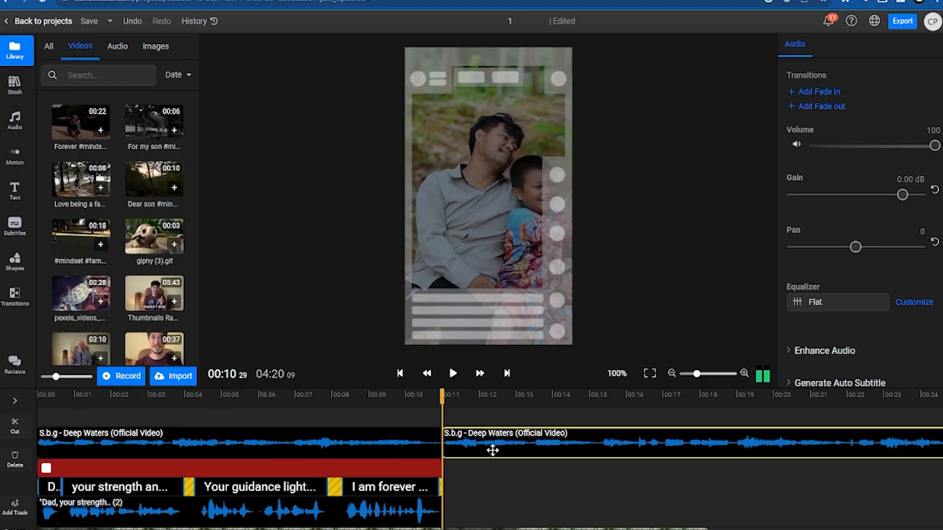
- Delete the leftover Deep Waters audio and "family, smile, sweet" footage after the end of the voice-over
key("Delete")
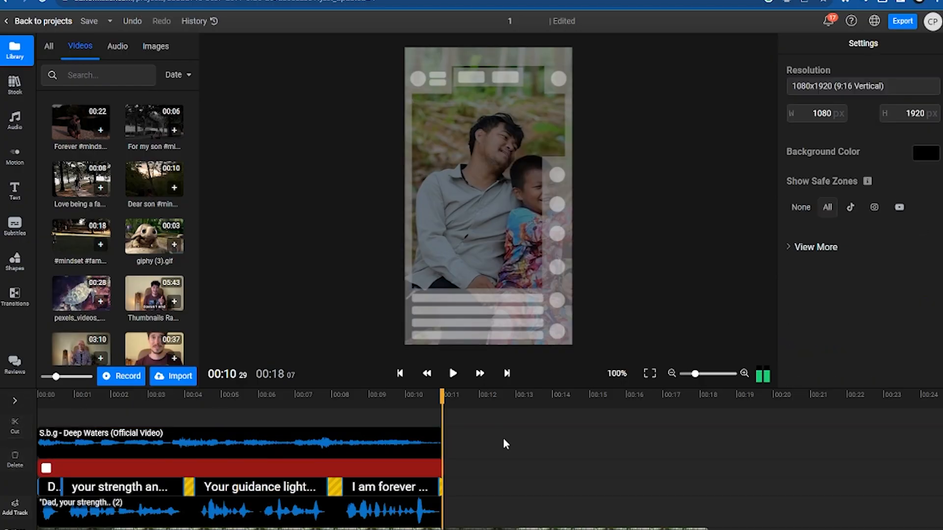
left_click(485, 501)
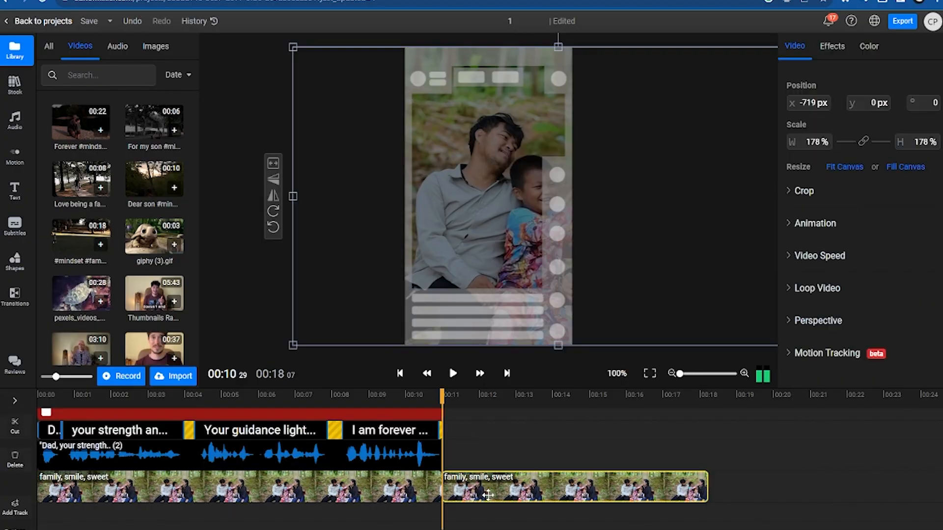
key("Delete")
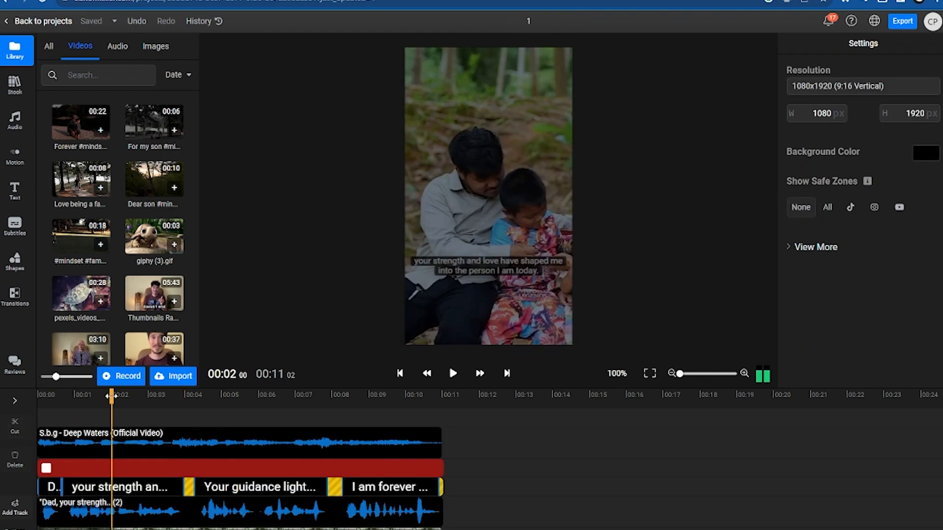